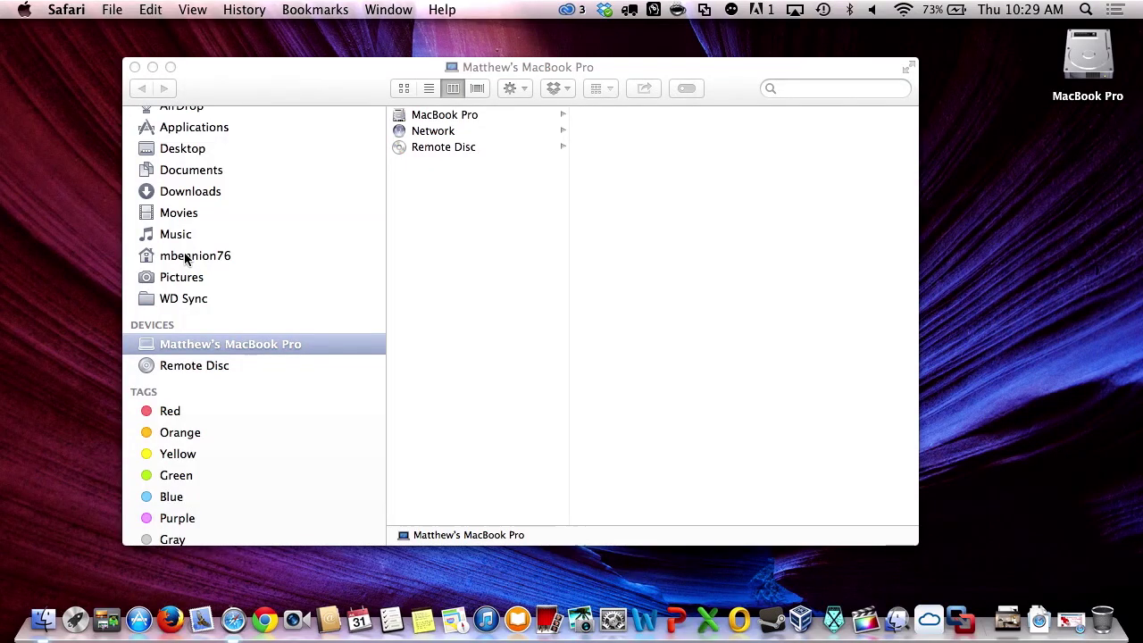
- Join the Mac to the MyPassport Wi-Fi network from the menu-bar Wi-Fi list
left_click(903, 9)
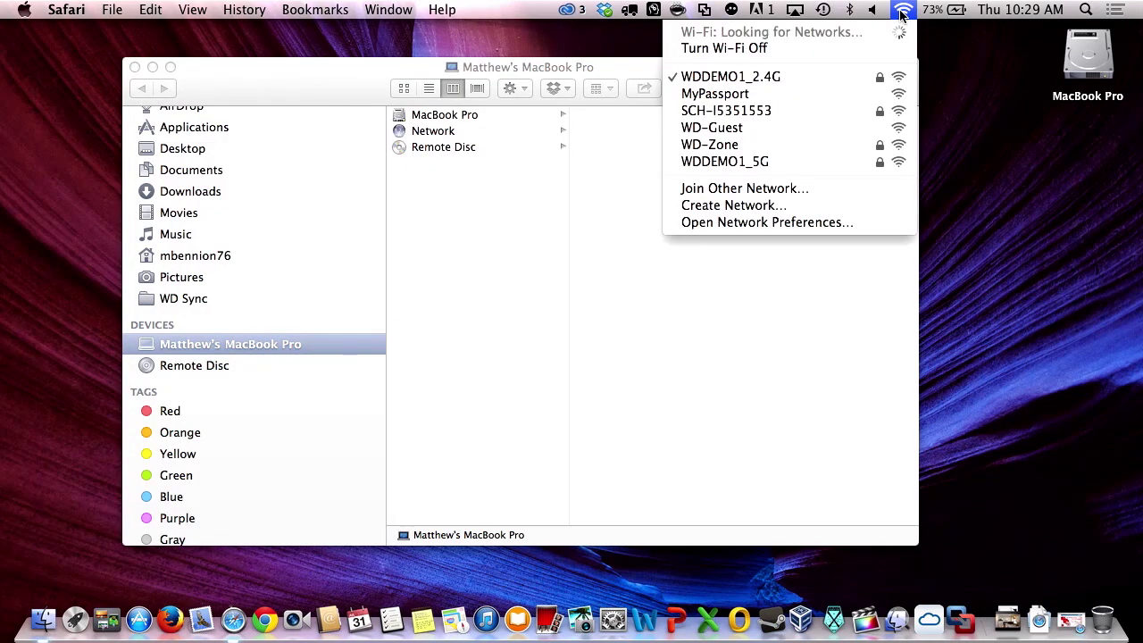
left_click(797, 93)
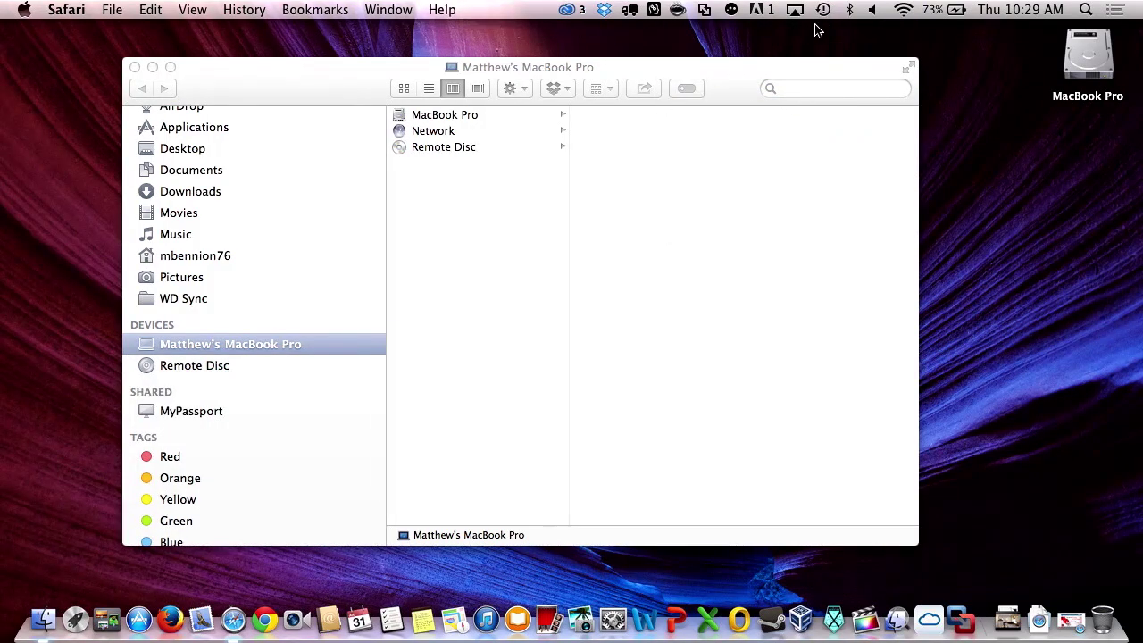
- Put Safari in full screen and load mypassport.local, landing on the dashboard's Wi-Fi page
left_click(234, 615)
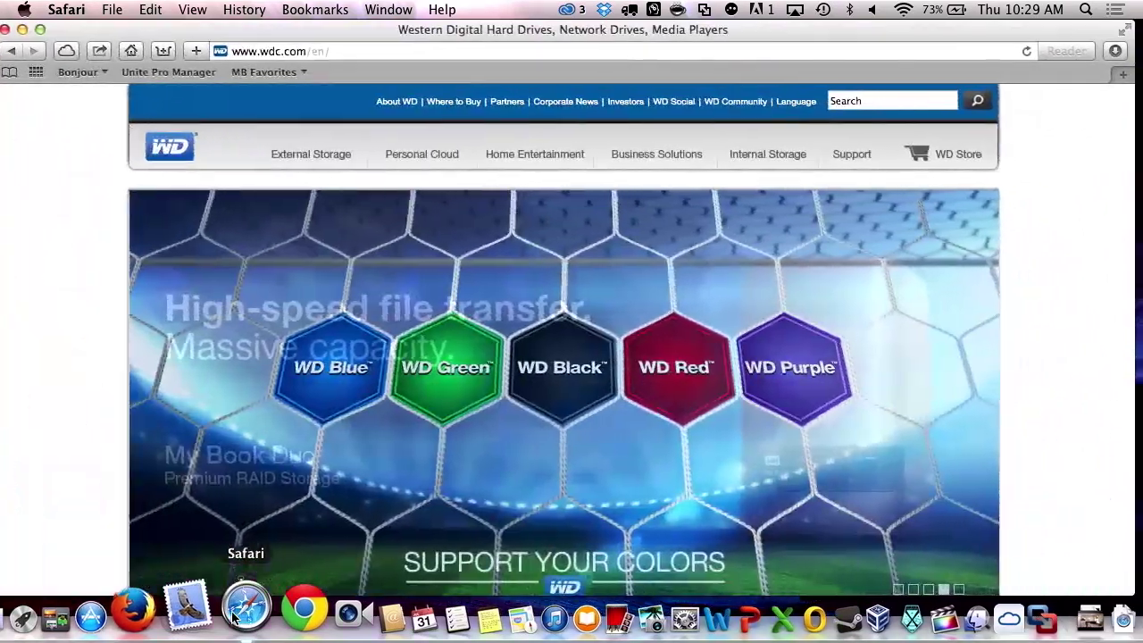
left_click(1124, 33)
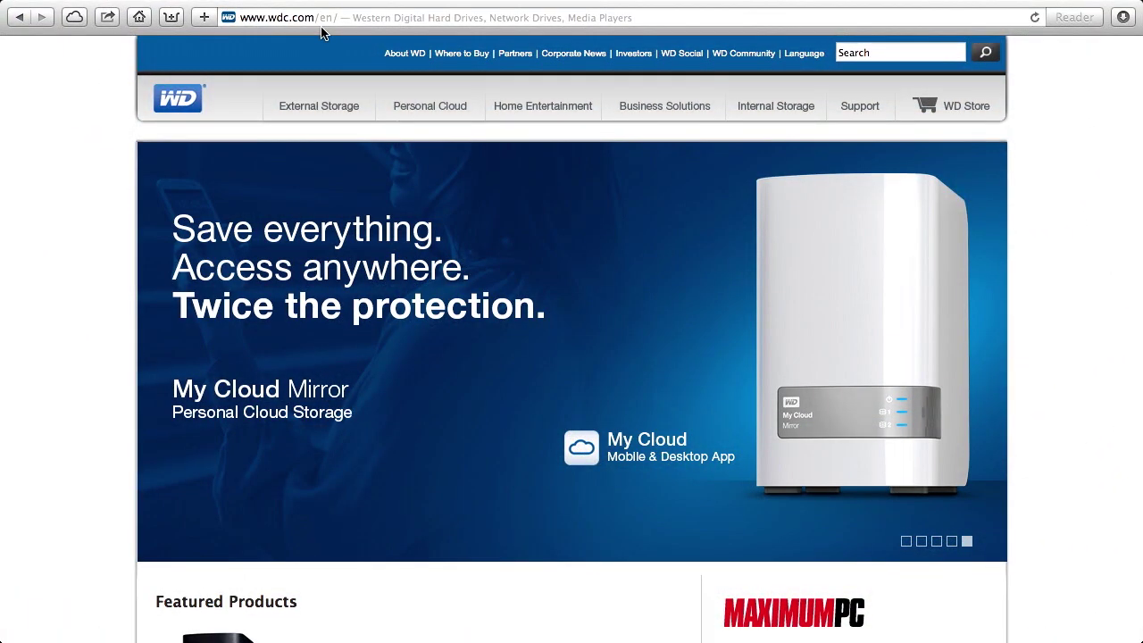
left_click(331, 18)
type("myp")
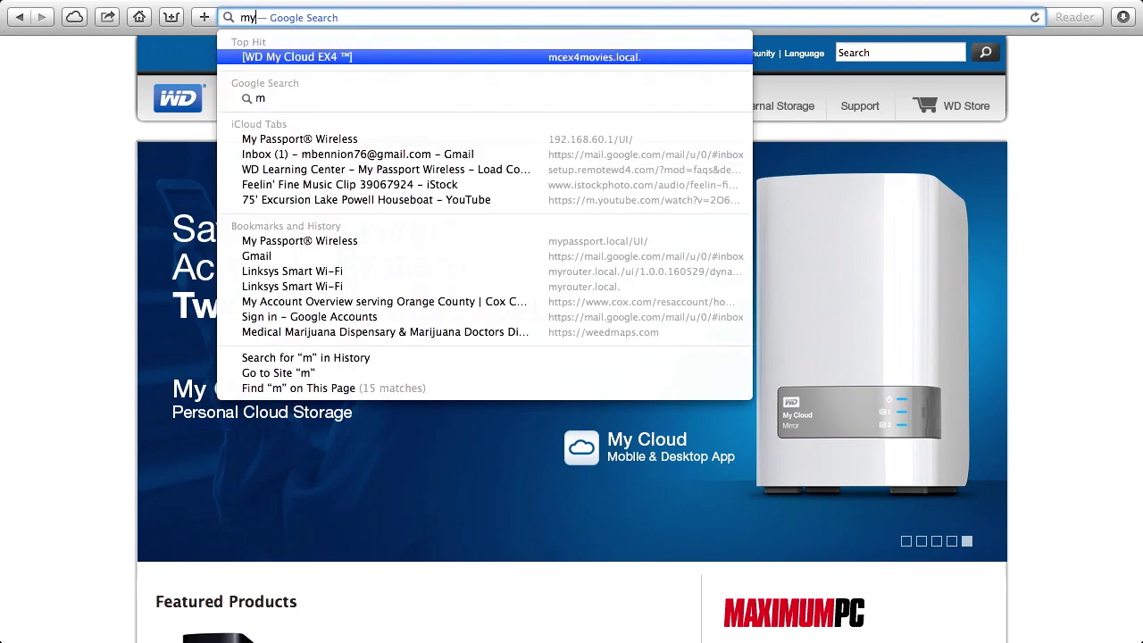
key("Return")
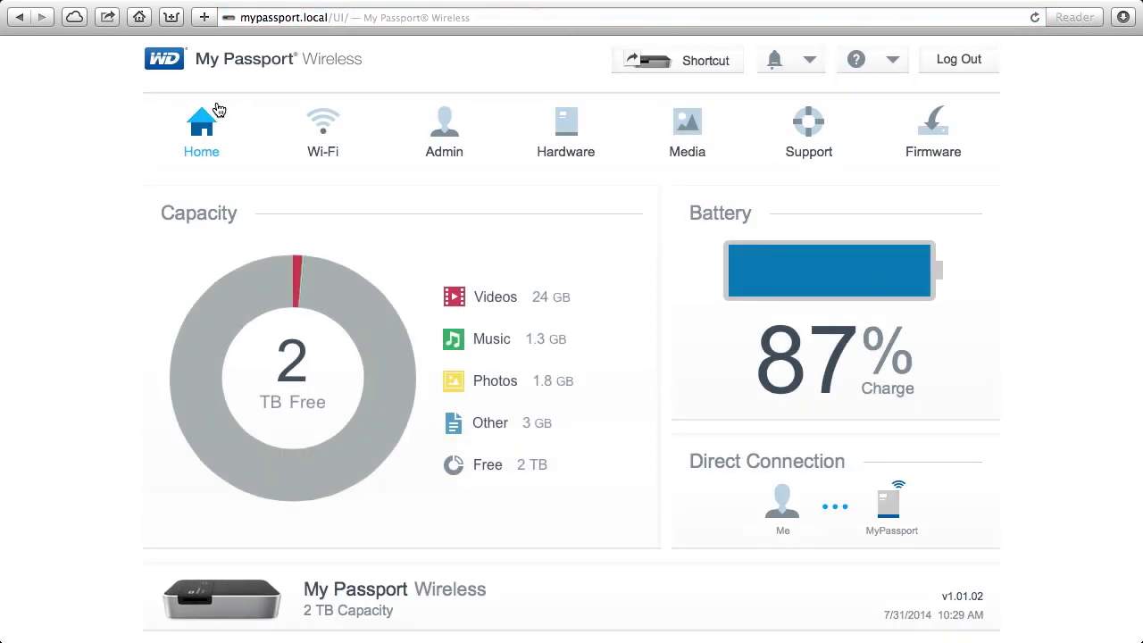
left_click(316, 133)
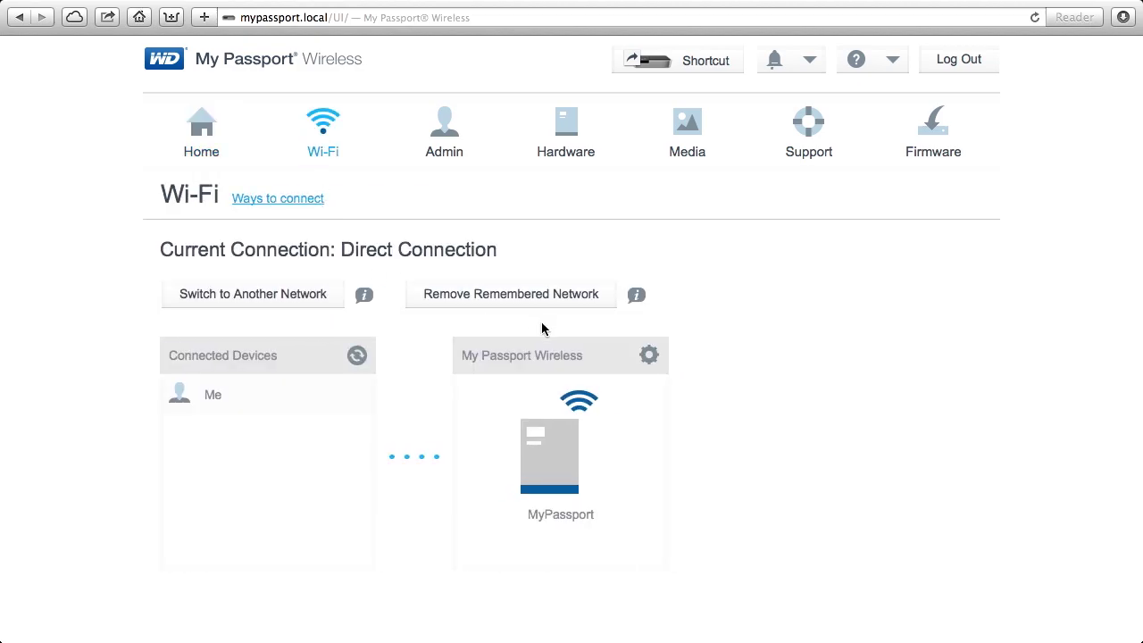
- Set the My Passport Wireless access point to WPA2 Personal with a new, visible Wi-Fi password
left_click(648, 357)
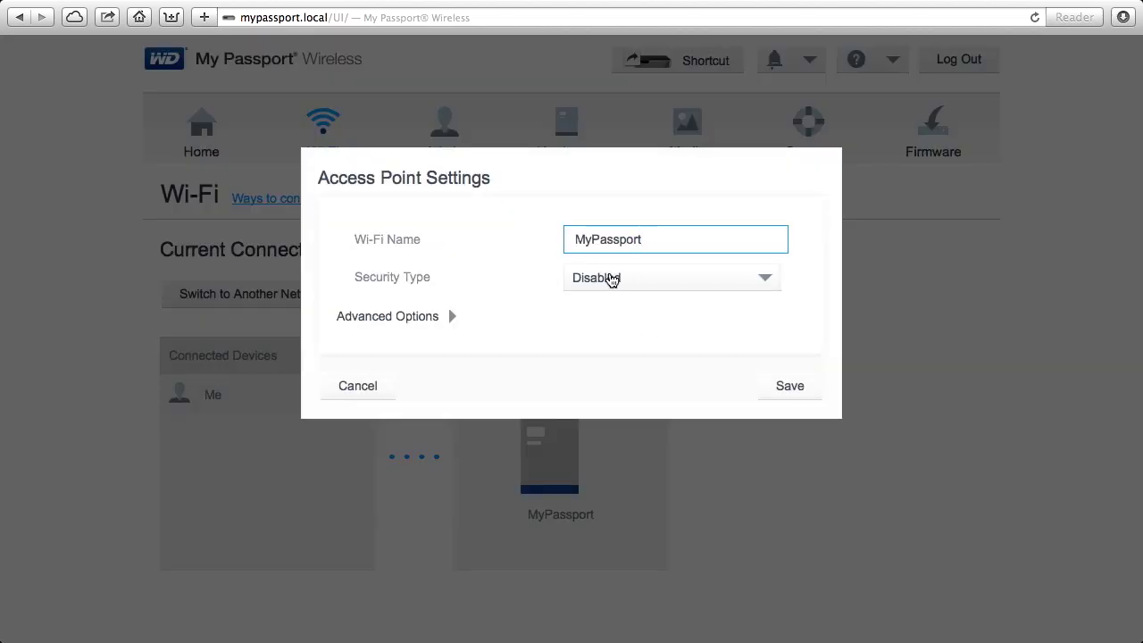
left_click(612, 281)
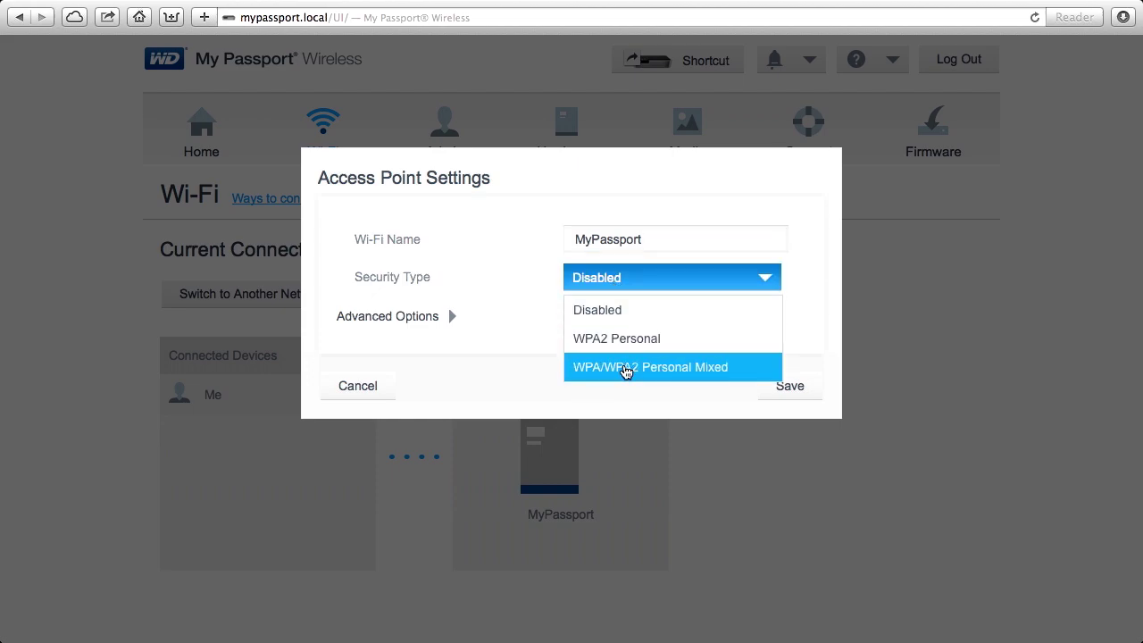
left_click(623, 356)
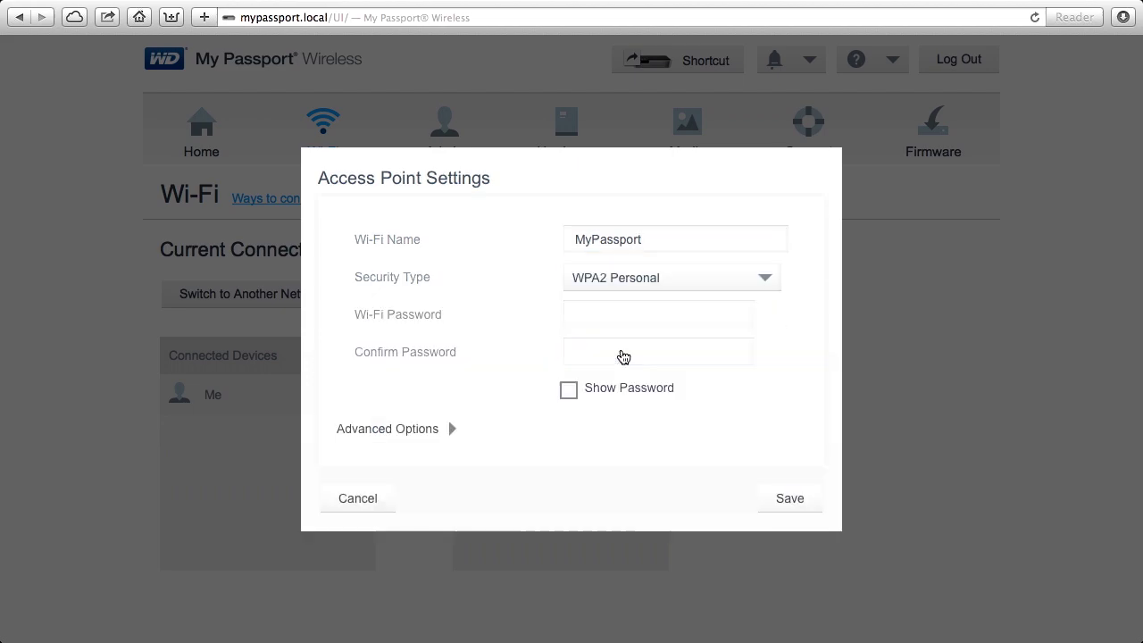
left_click(621, 304)
type("••••")
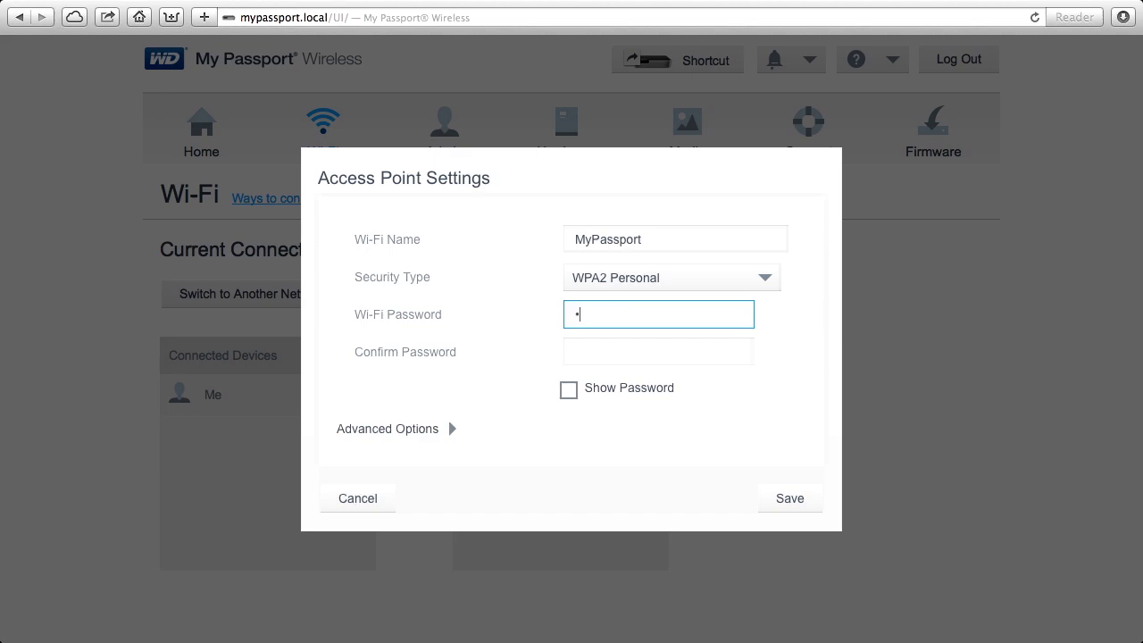
type("••••")
left_click(568, 390)
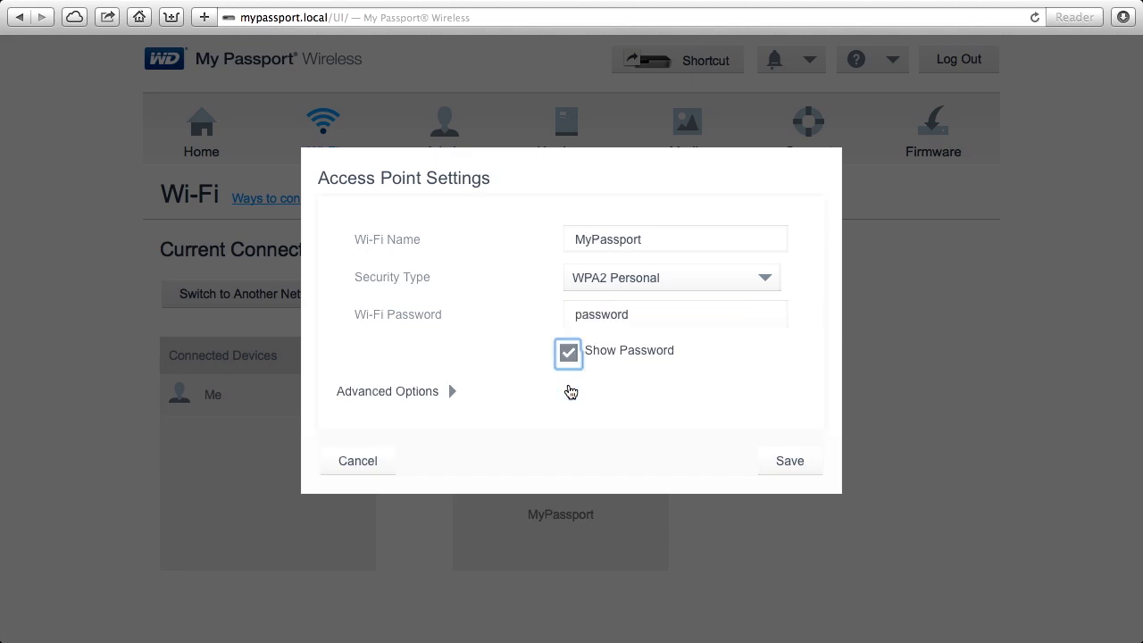
left_click(780, 466)
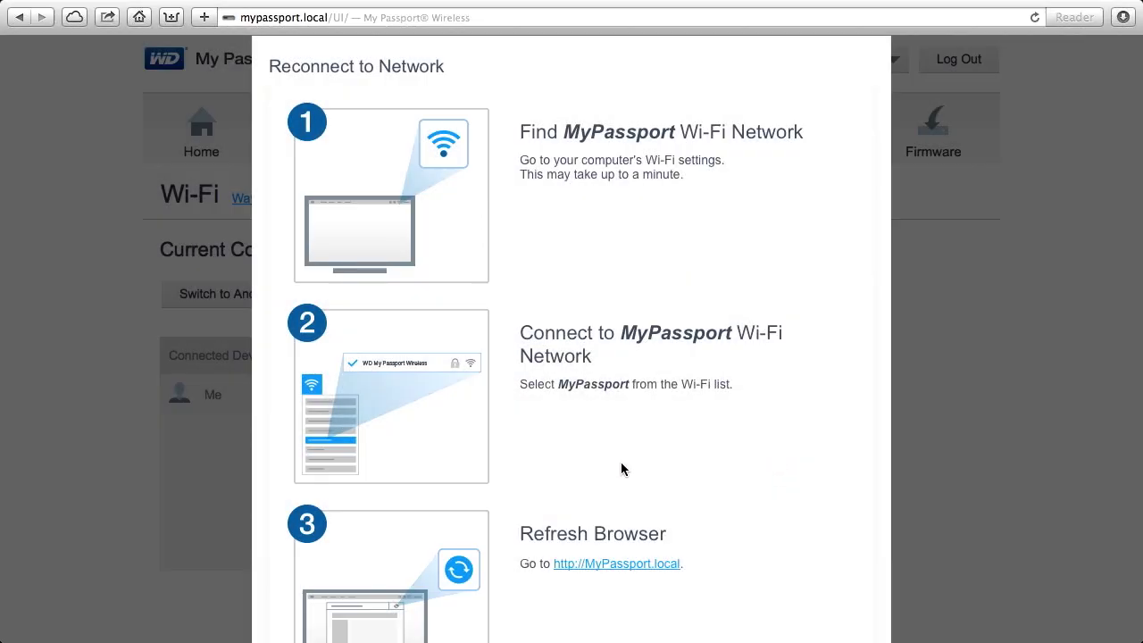
- Bring up the Mac's Wi-Fi network list to reconnect to the now-secured MyPassport network
mouse_move(987, 5)
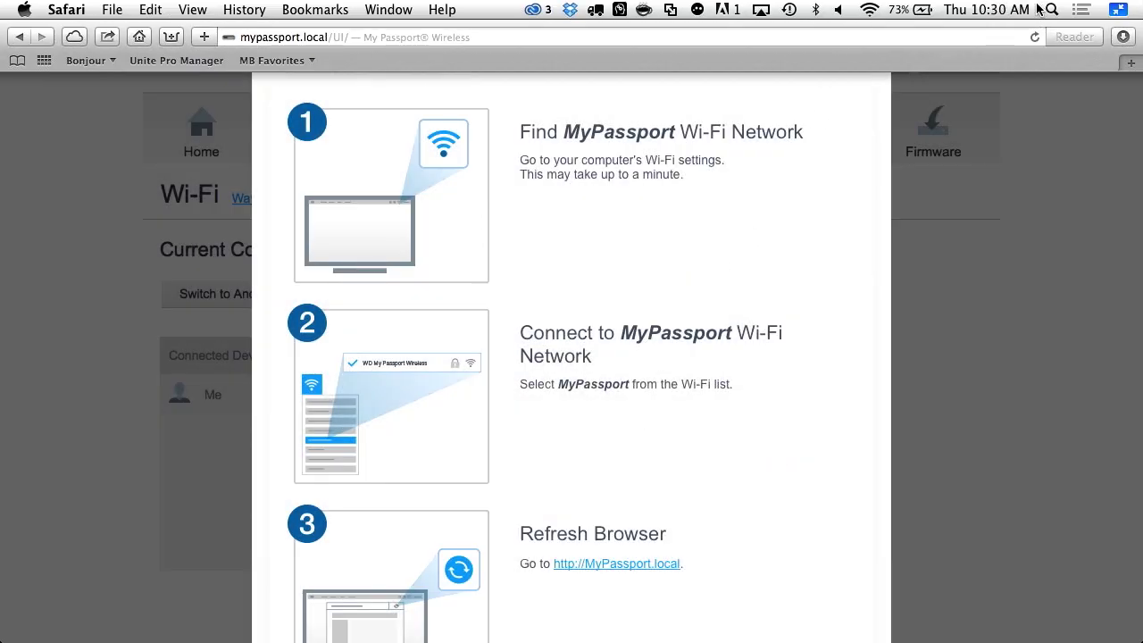
left_click(870, 10)
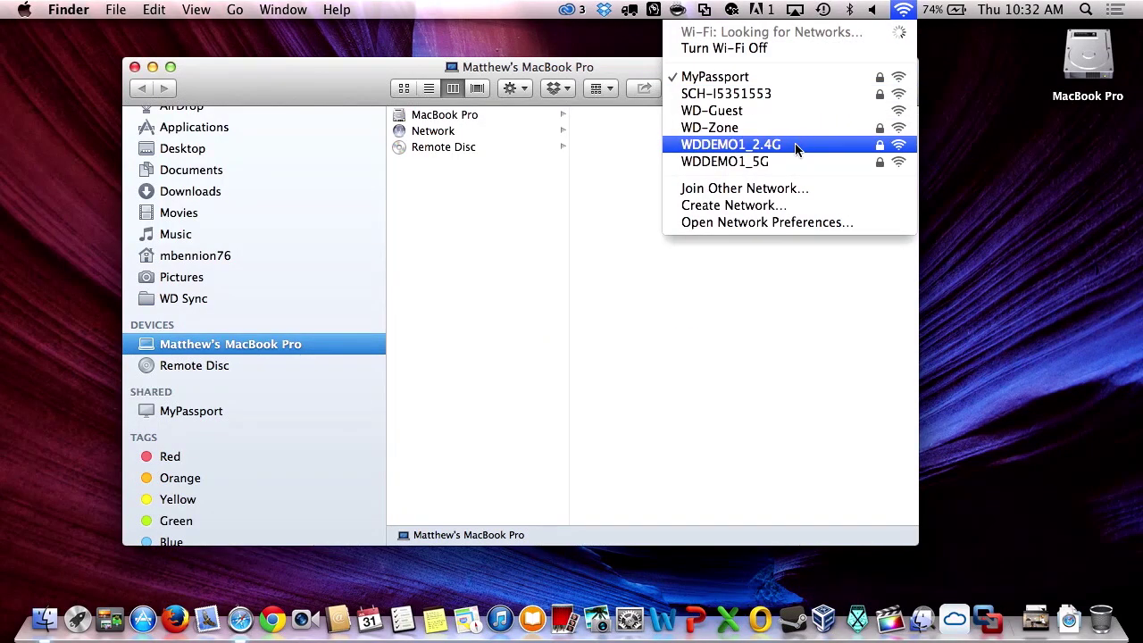
- Rejoin the MyPassport network from the Wi-Fi menu using its new WPA2 password
left_click(795, 144)
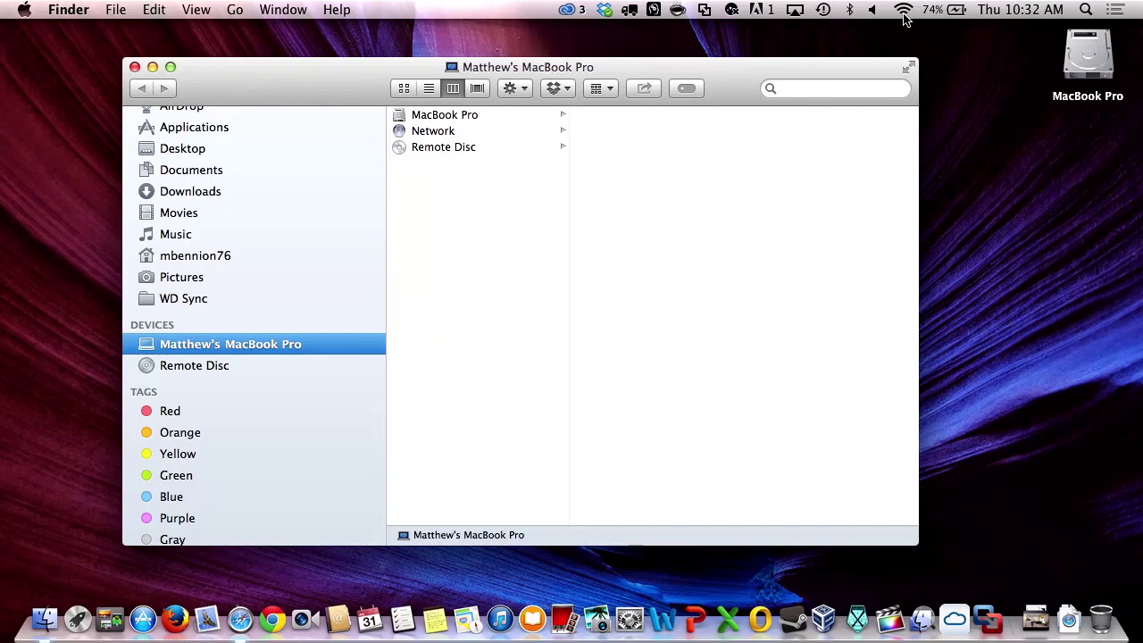
left_click(903, 11)
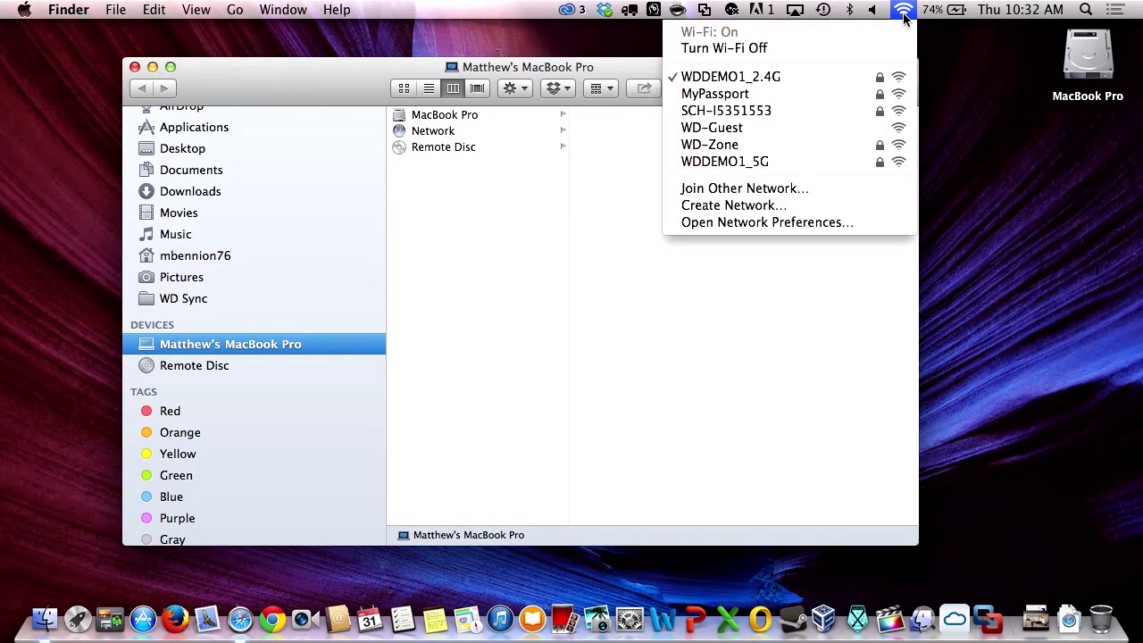
left_click(817, 93)
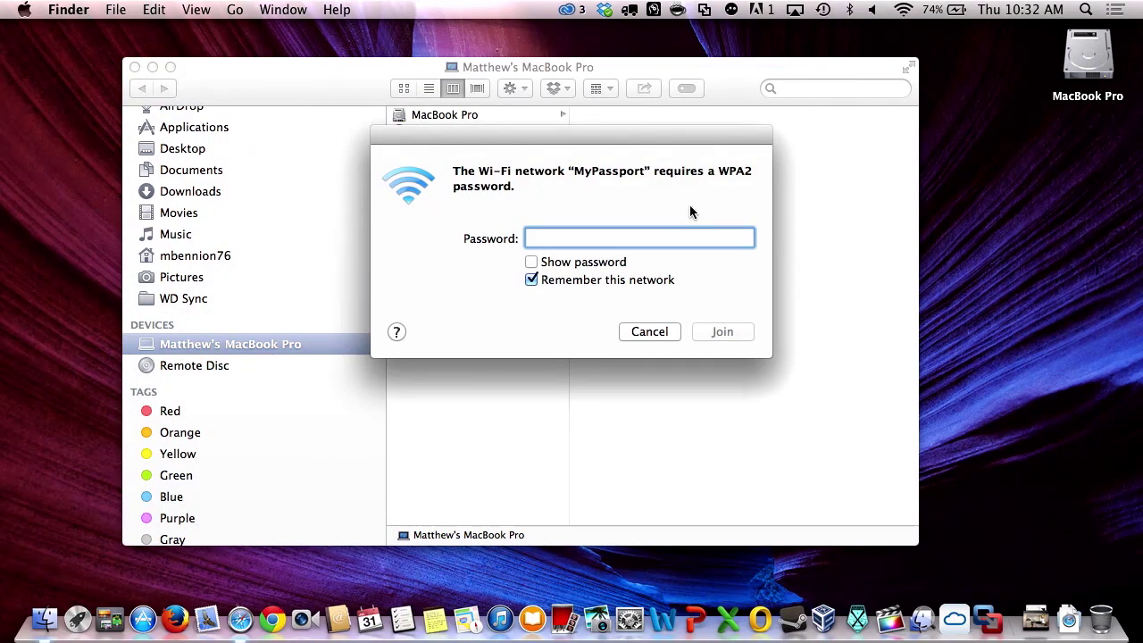
type("••••••••")
left_click(708, 333)
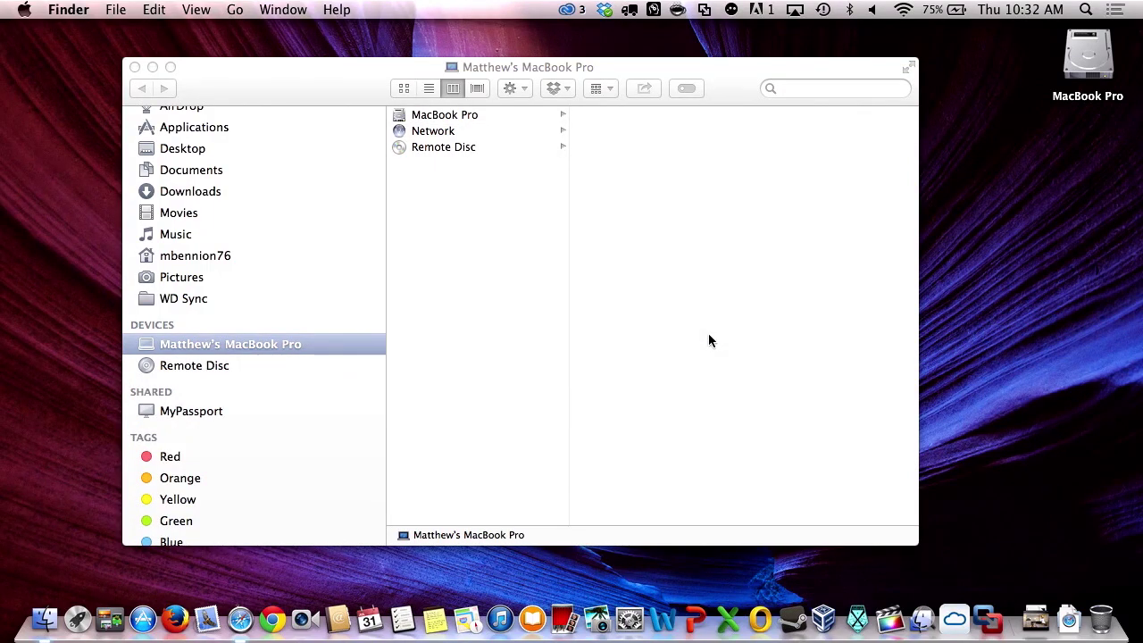
left_click(243, 618)
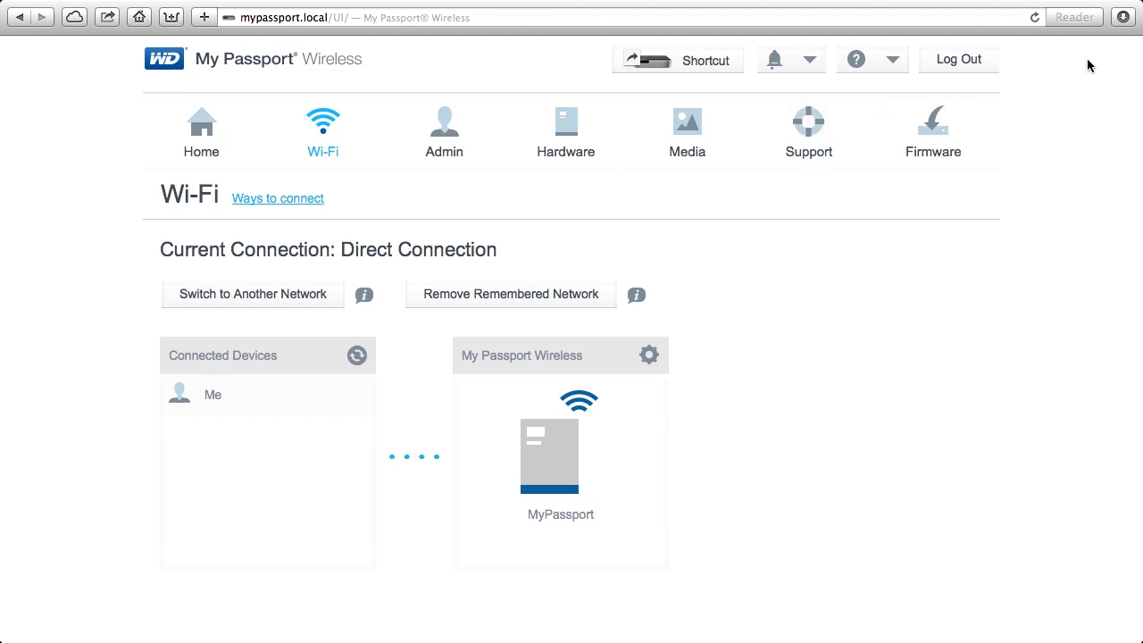
- Reload the dashboard over the new connection and go from the Wi-Fi page to the Admin page
left_click(1034, 17)
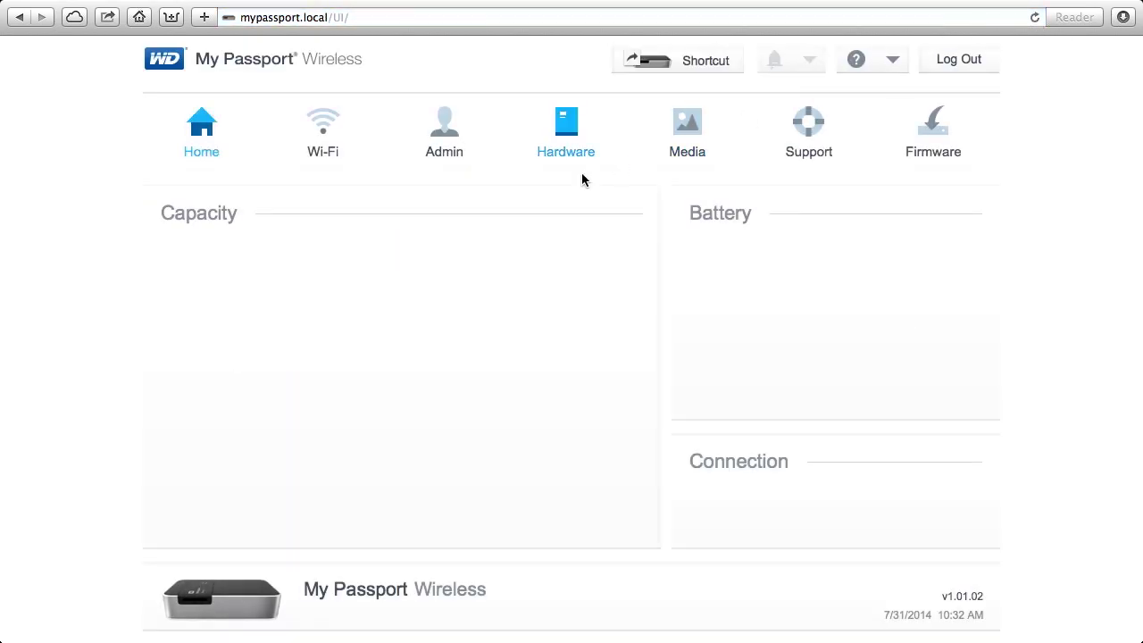
left_click(317, 153)
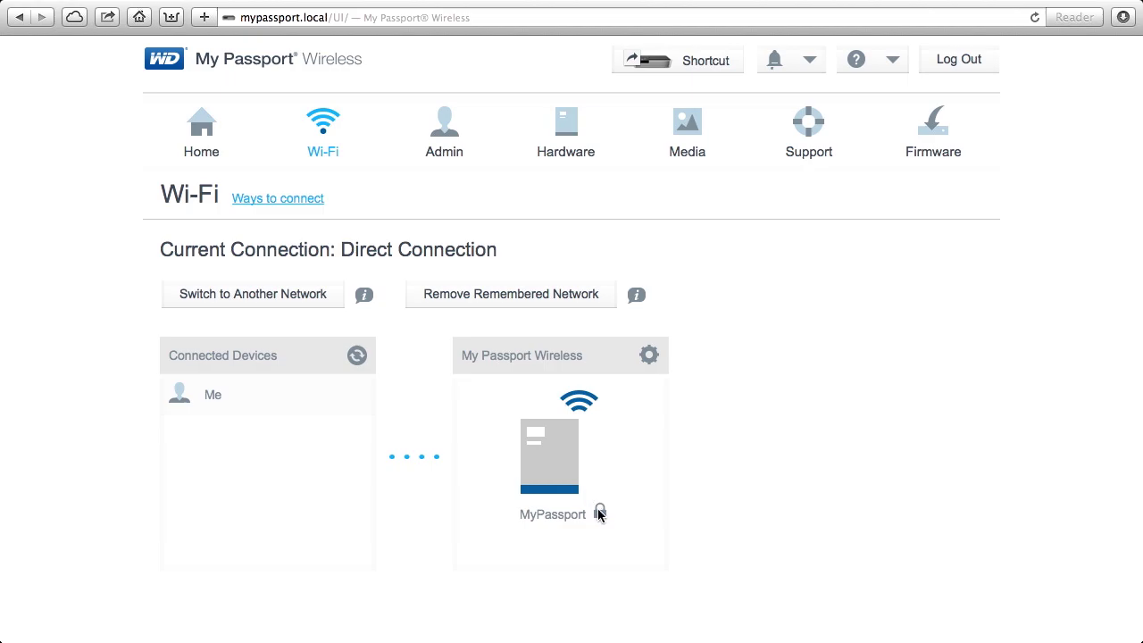
left_click(416, 132)
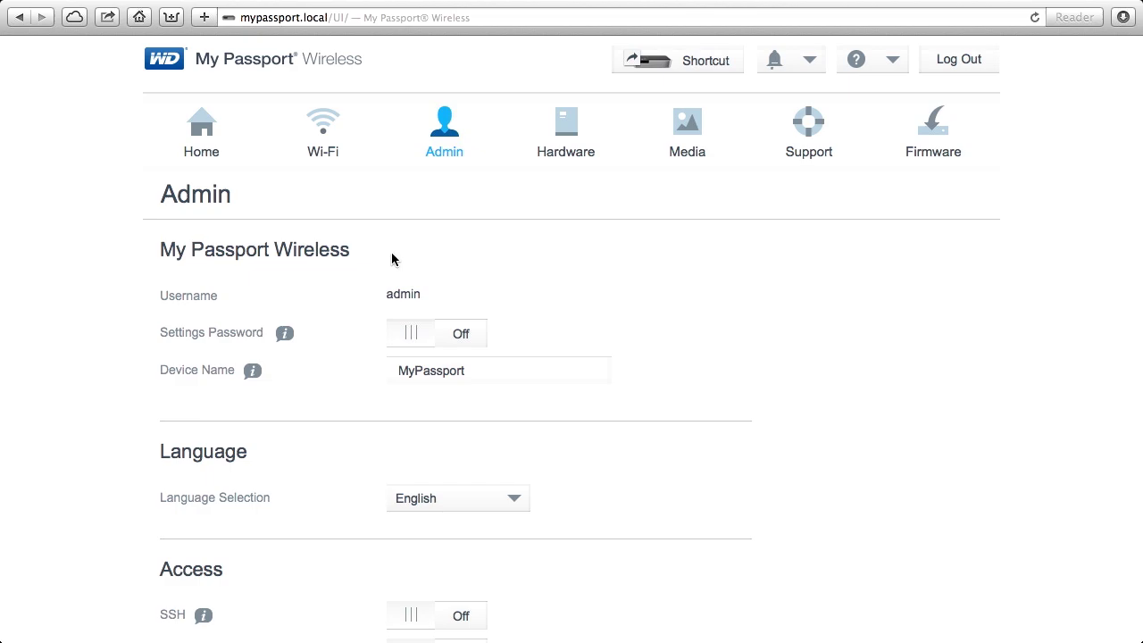
- Turn on Settings Password with a new admin password, shown in plain text, and save
left_click(414, 339)
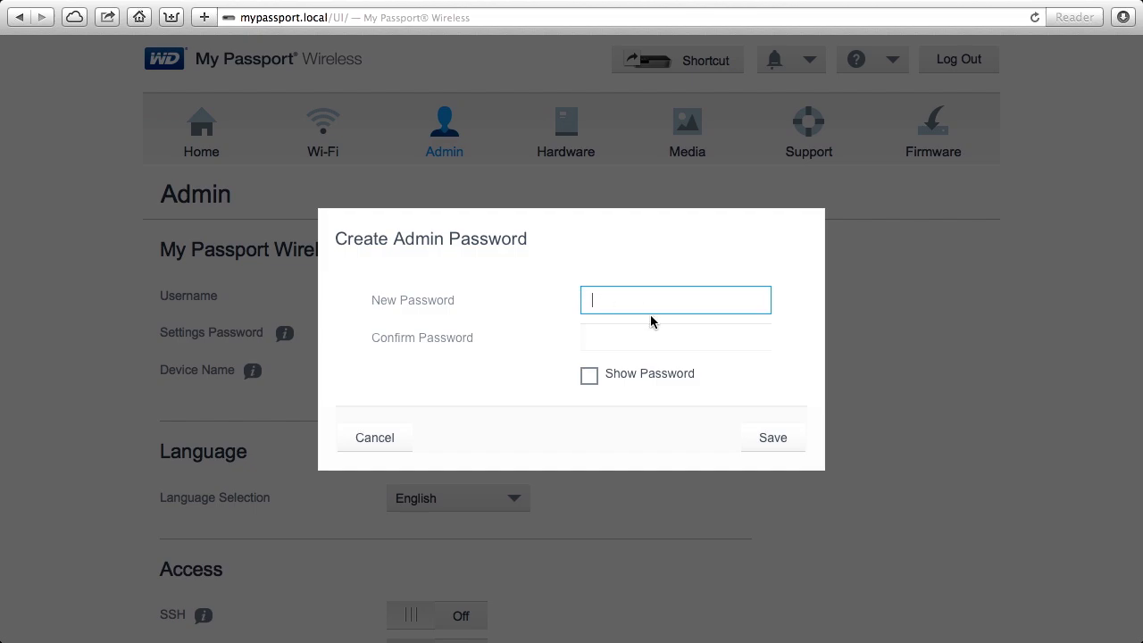
type("•••••••")
type("d")
left_click(588, 375)
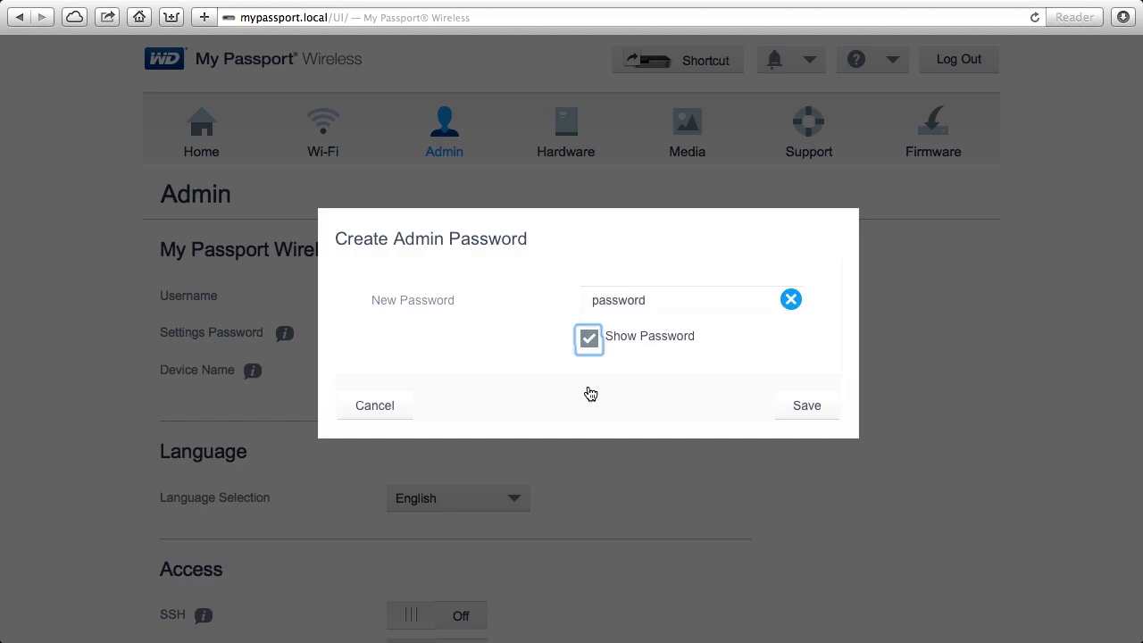
left_click(808, 399)
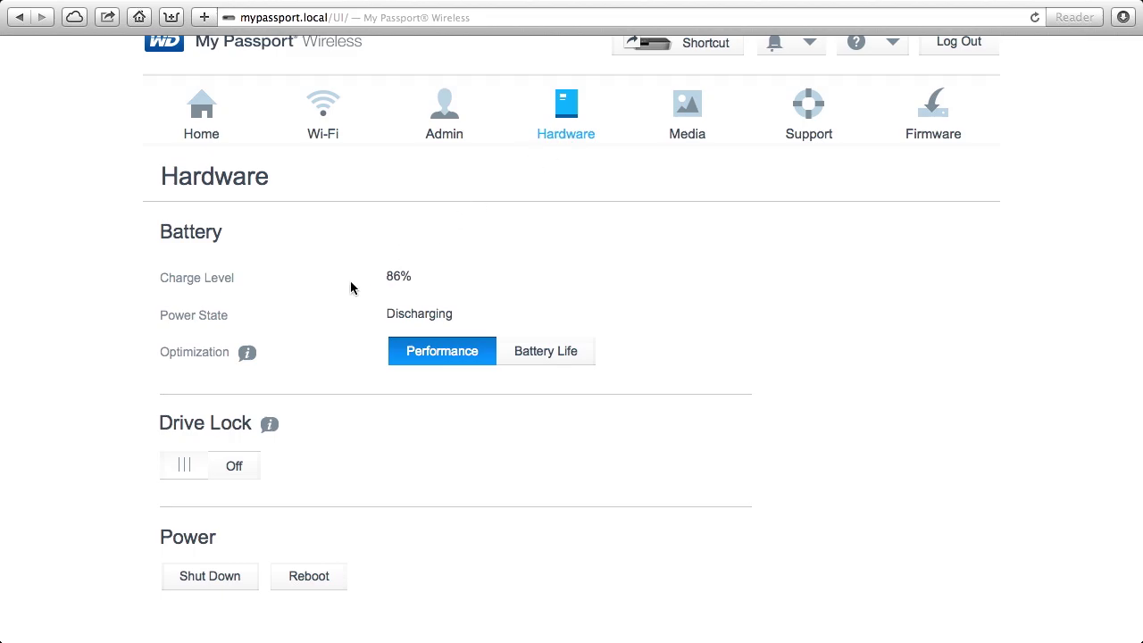
- Toggle Drive Lock to On in Hardware settings, leaving Performance optimization unchanged
left_click(184, 468)
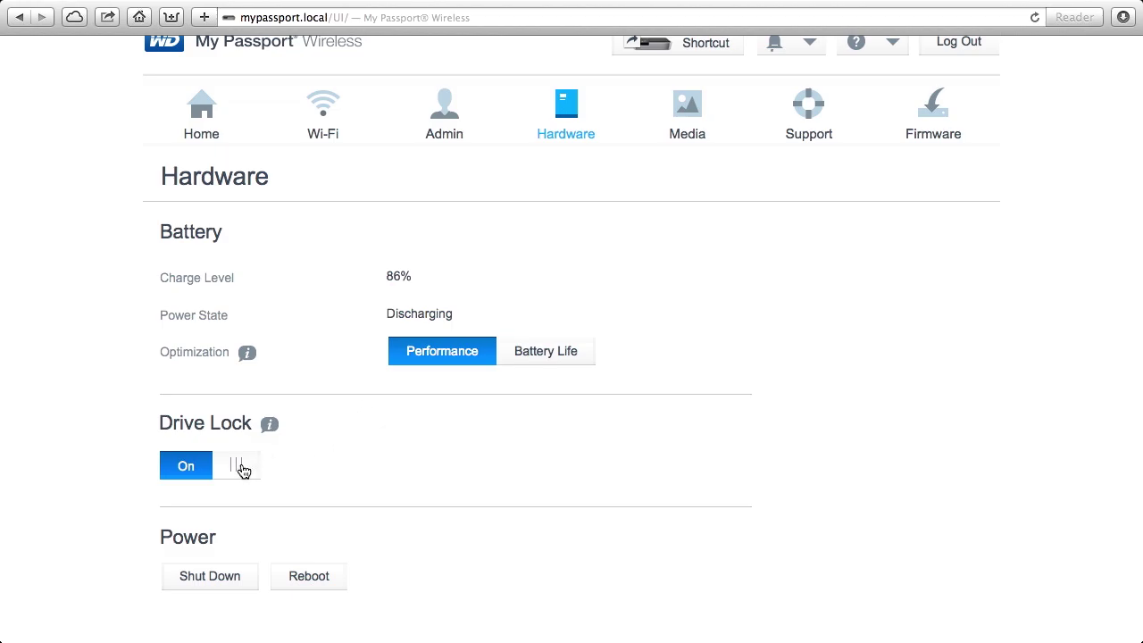
scroll(444, 427, "up", 1)
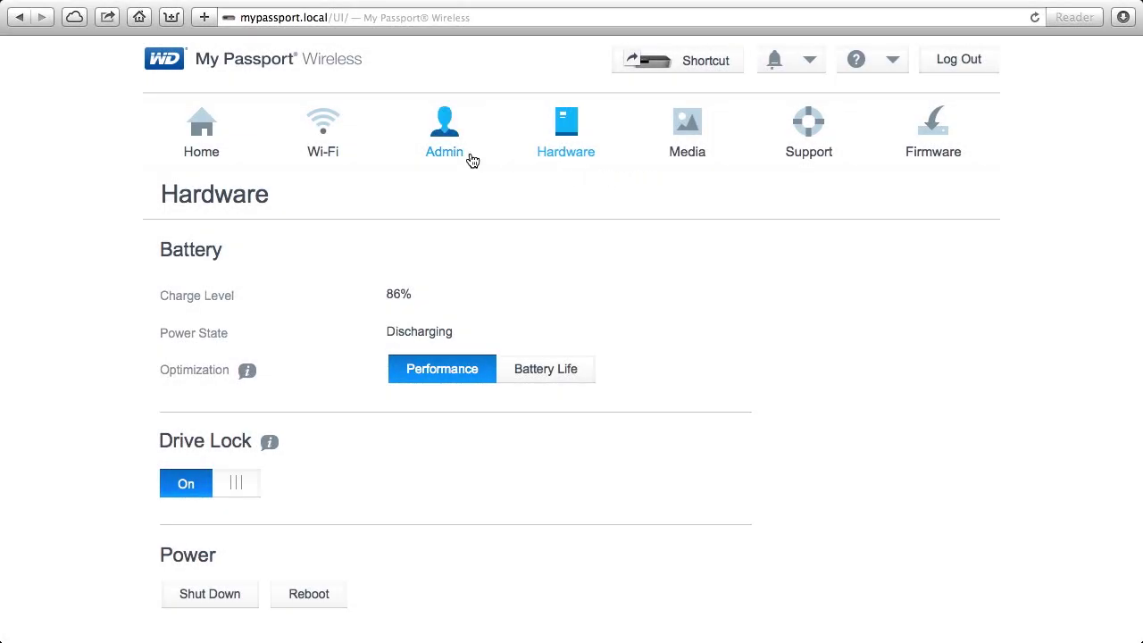
- On the Wi-Fi page, choose WDDEMO1_2.4G under Switch to Another Network
left_click(322, 134)
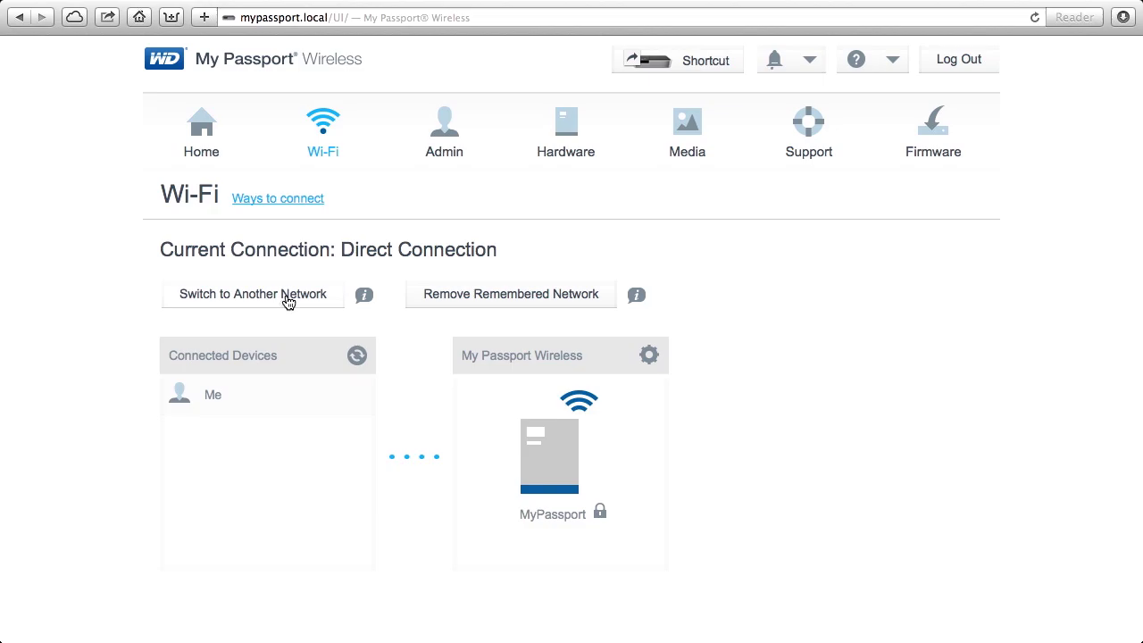
left_click(288, 300)
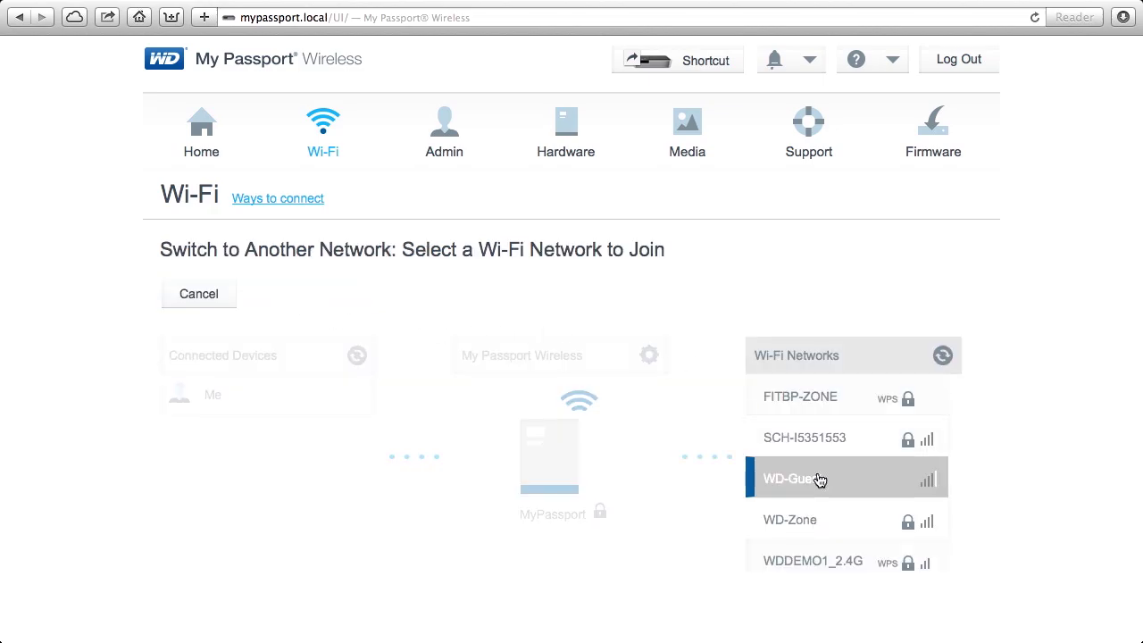
scroll(818, 474, "down", 2)
left_click(819, 502)
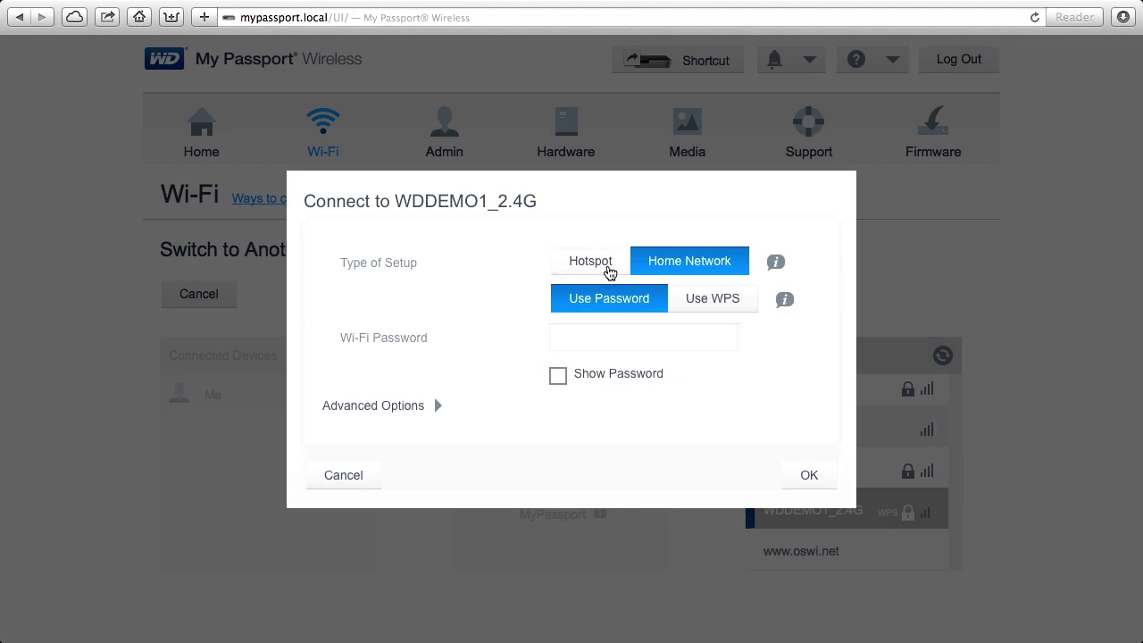
- Set Type of Setup to Hotspot, then cancel the dialog without connecting
left_click(608, 269)
left_click(675, 271)
left_click(600, 265)
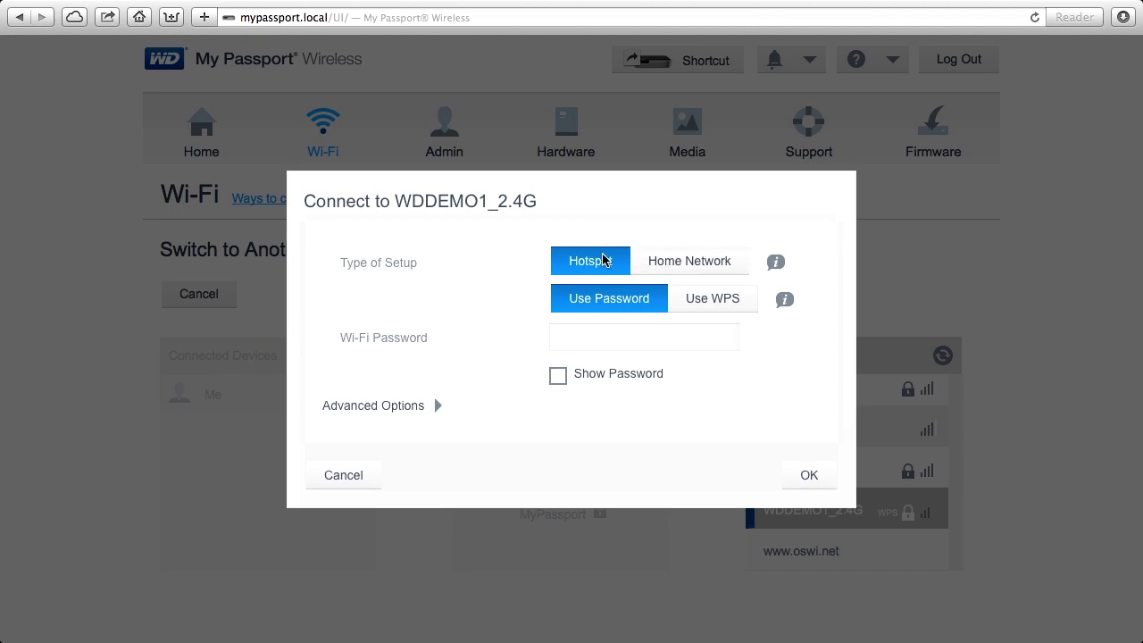
left_click(352, 477)
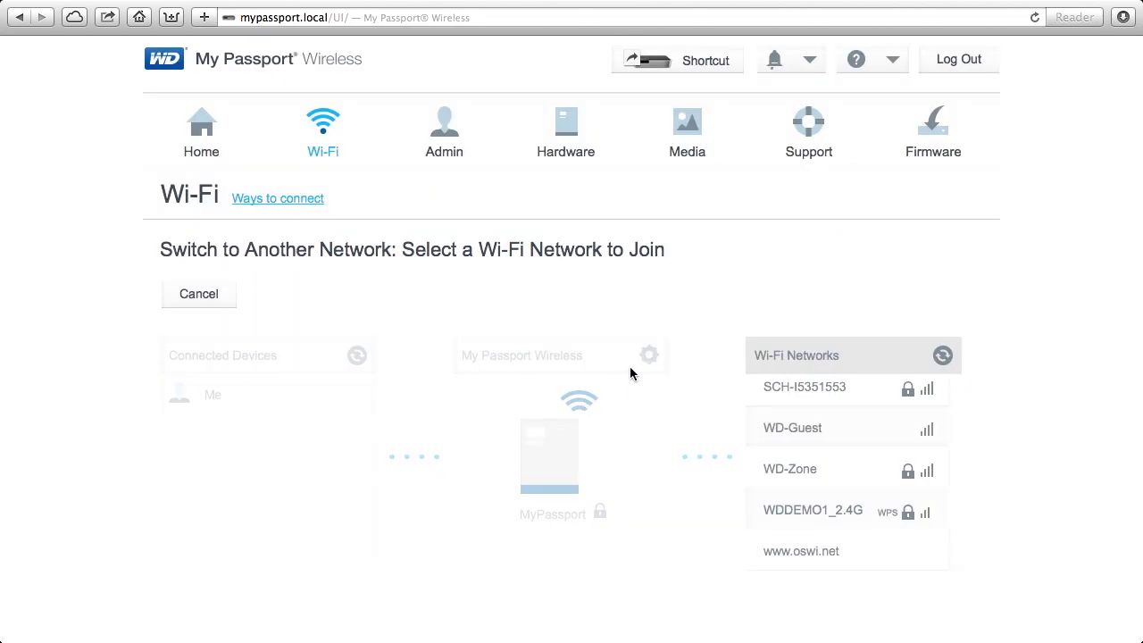